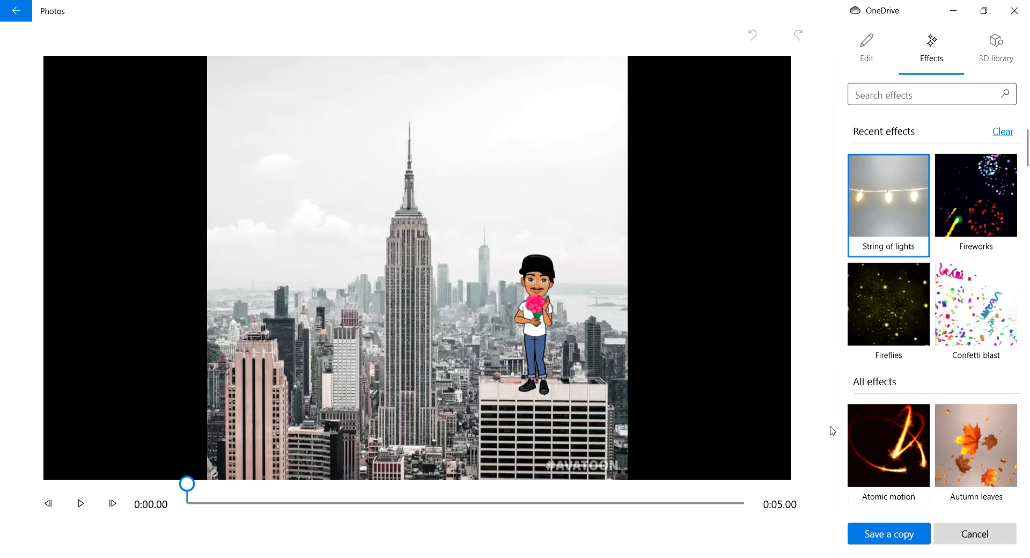
Step: Add the Fireflies effect at full volume and enlarge it to cover most of the city picture
left_click(861, 315)
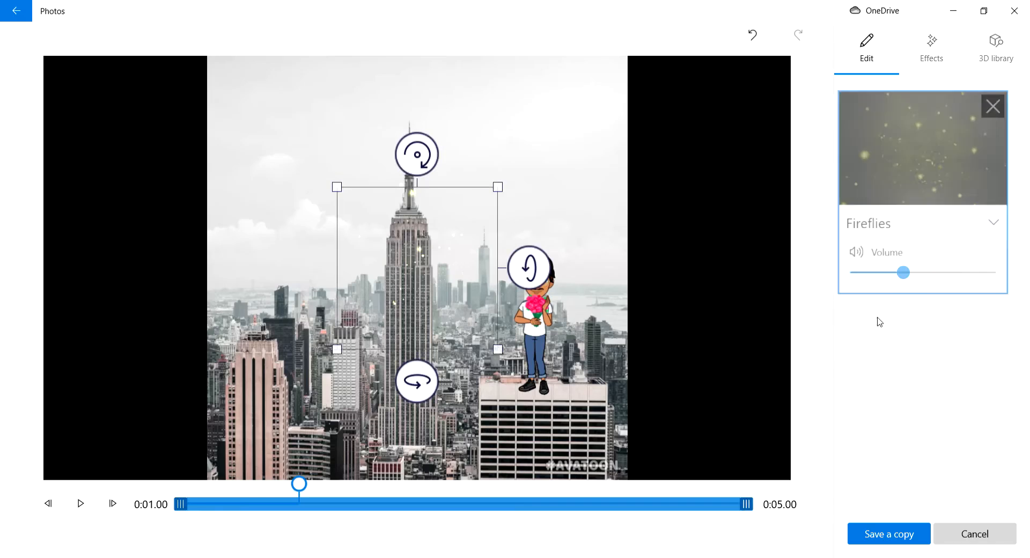
left_click_drag(912, 271, 1029, 280)
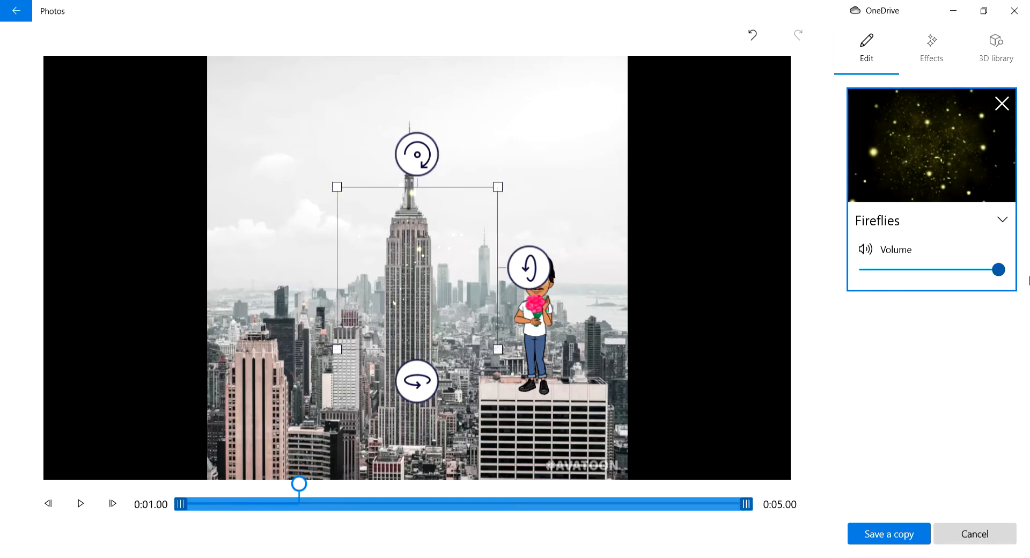
left_click_drag(510, 194, 598, 105)
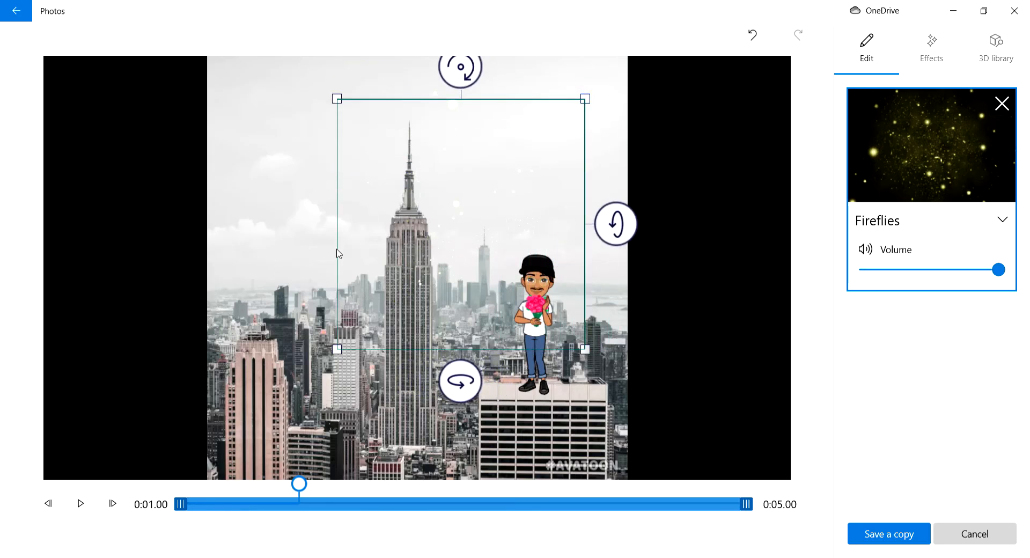
left_click_drag(342, 356, 193, 399)
Step: Add the String of lights effect above the skyscraper and stretch it across the full width of the frame
left_click(934, 51)
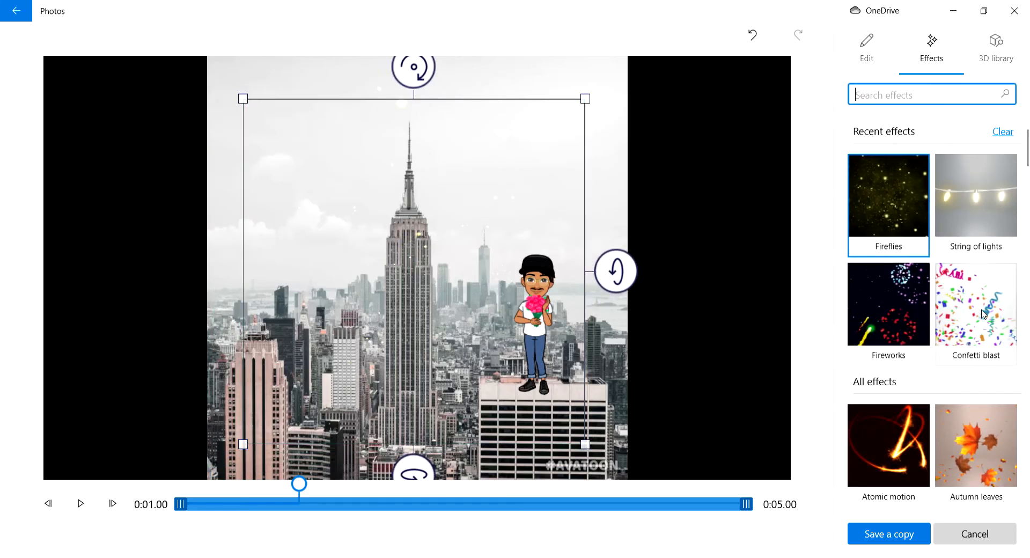
left_click(976, 215)
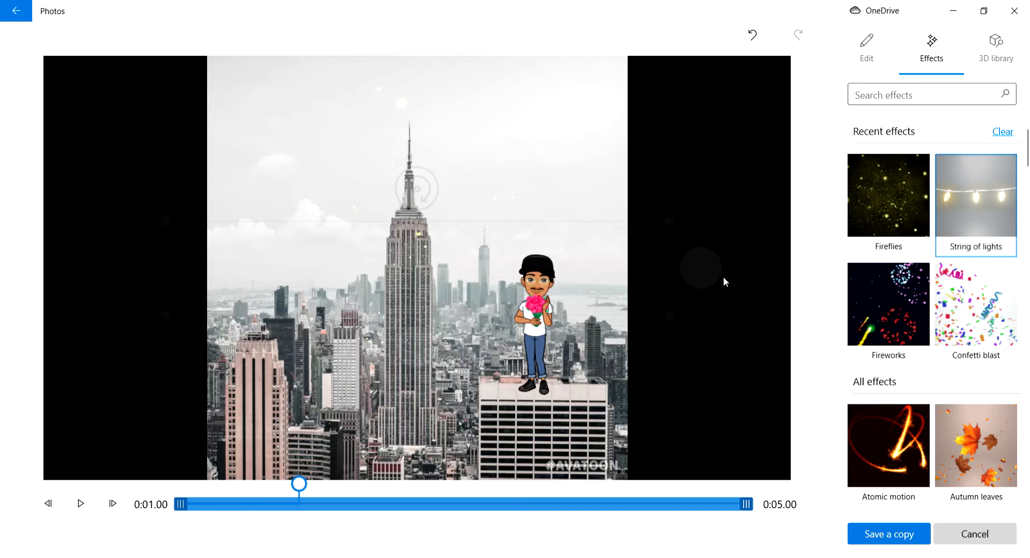
left_click_drag(525, 284, 516, 130)
left_click_drag(663, 174, 805, 194)
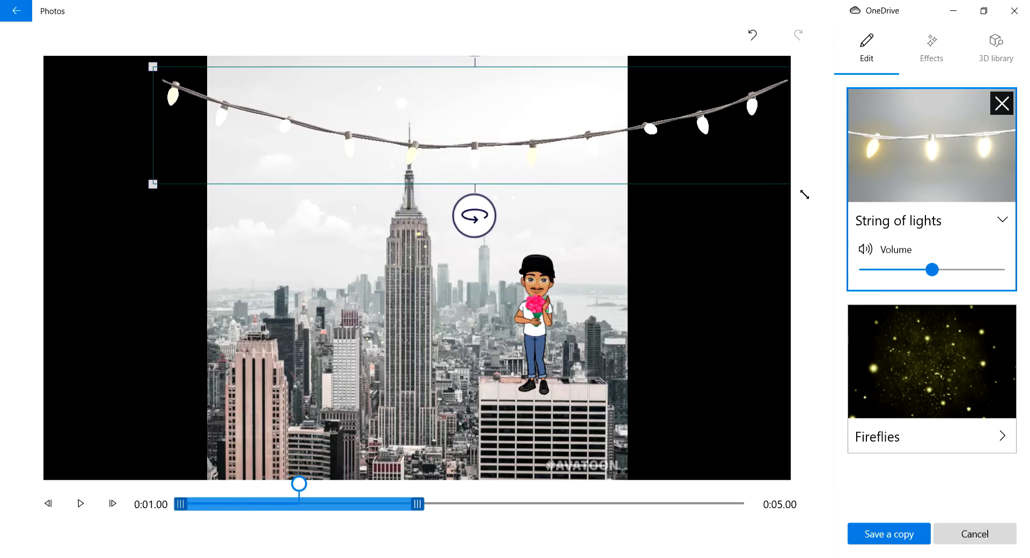
left_click_drag(162, 192, 64, 216)
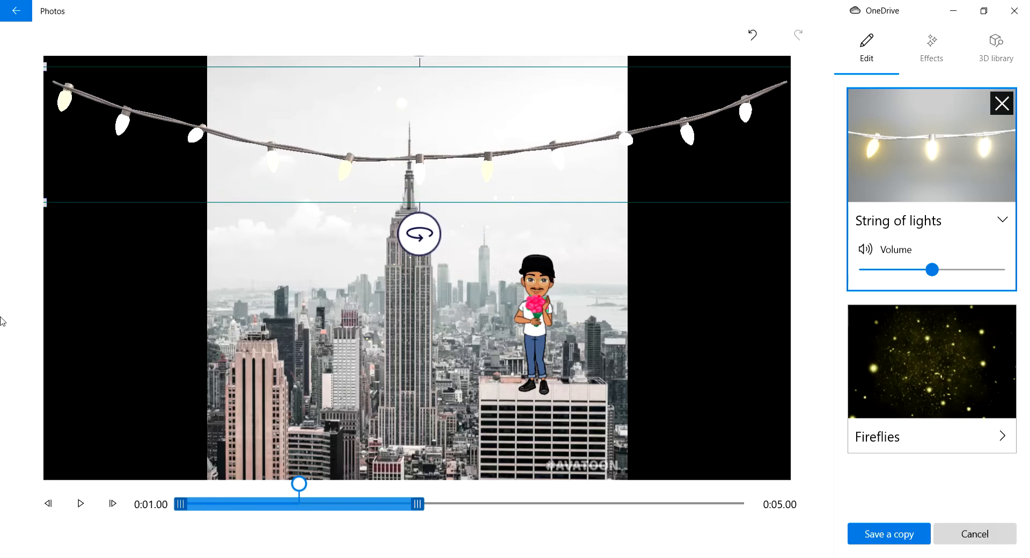
Step: Move the string of lights up against the frame's upper edge and raise its volume to maximum
left_click_drag(450, 176, 443, 145)
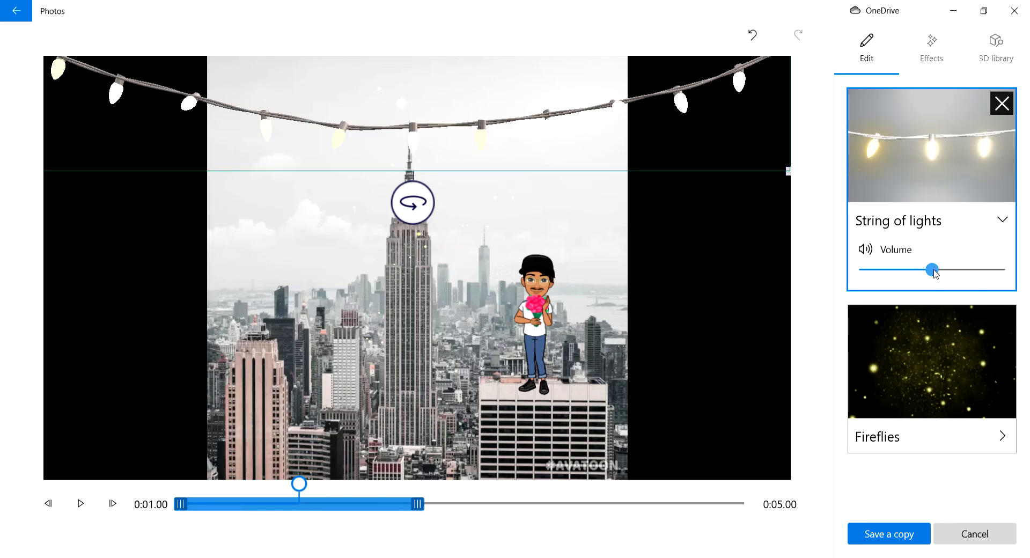
left_click_drag(933, 269, 988, 271)
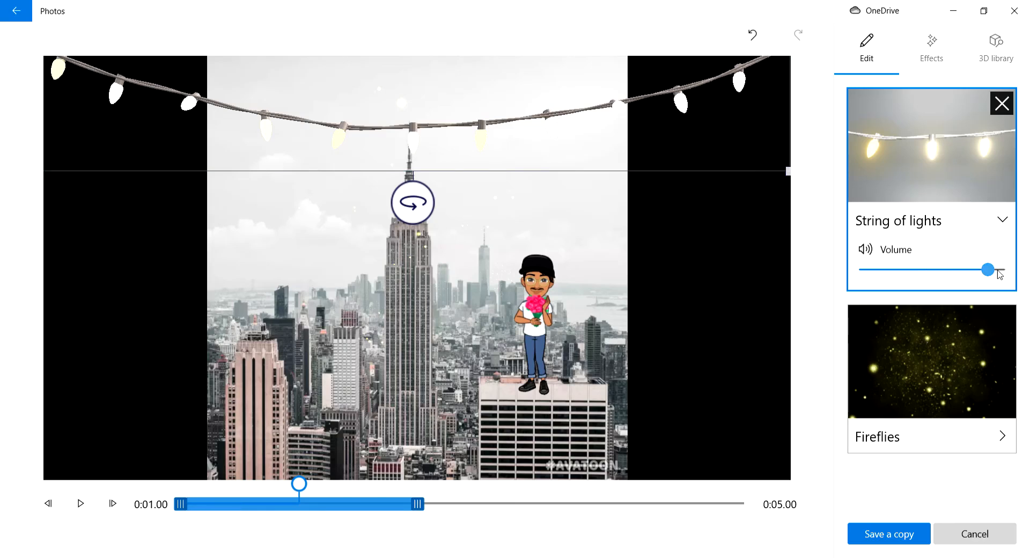
left_click(998, 270)
Step: Add the Autumn leaves effect to the picture
left_click(932, 45)
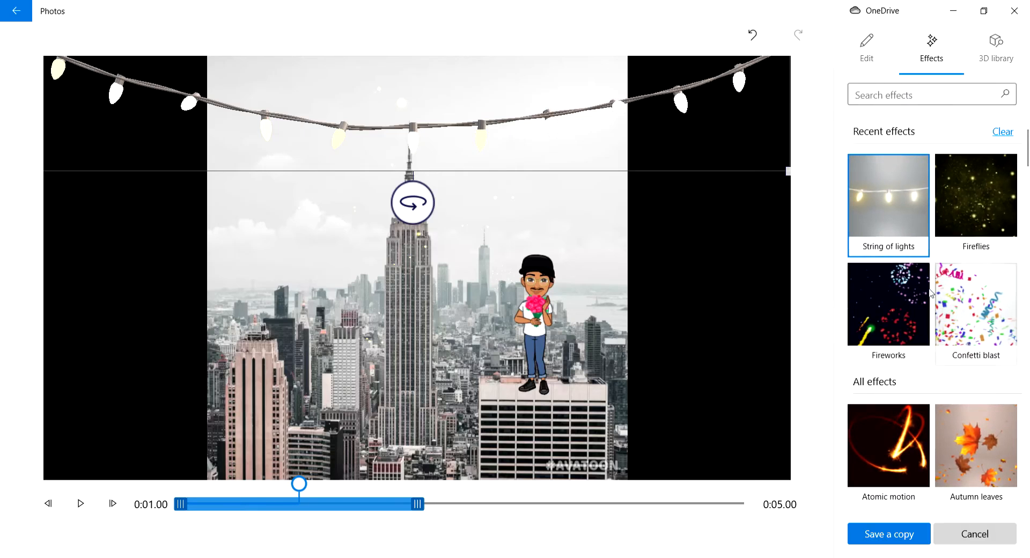
scroll(936, 306, "down", 3)
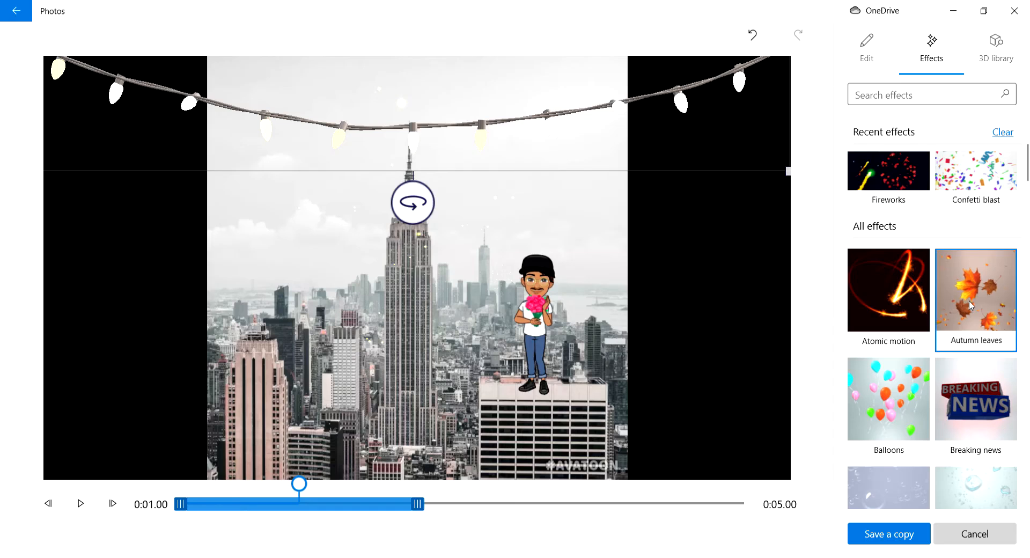
left_click(970, 305)
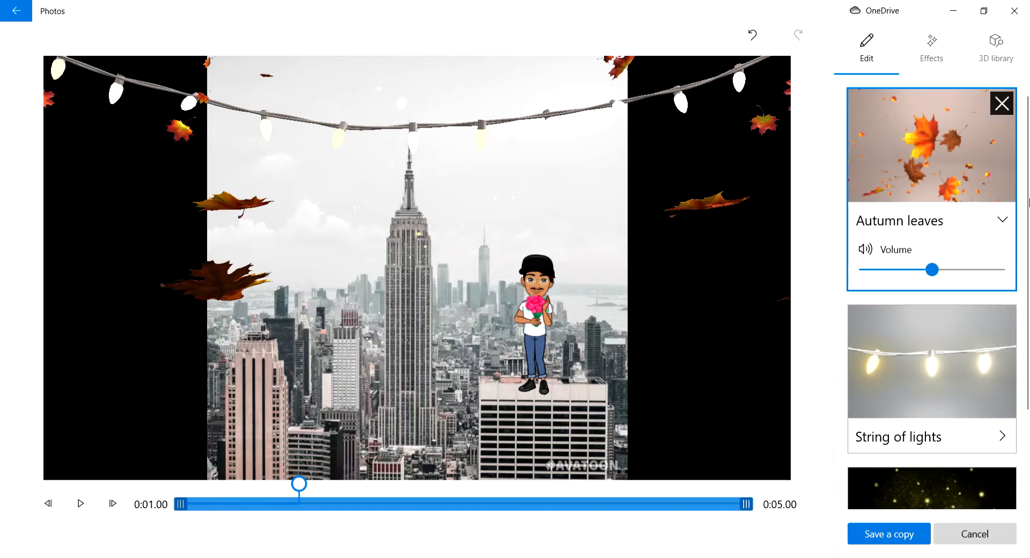
Step: Add the Balloons effect, enlarged and positioned over the left part of the city picture
left_click(930, 47)
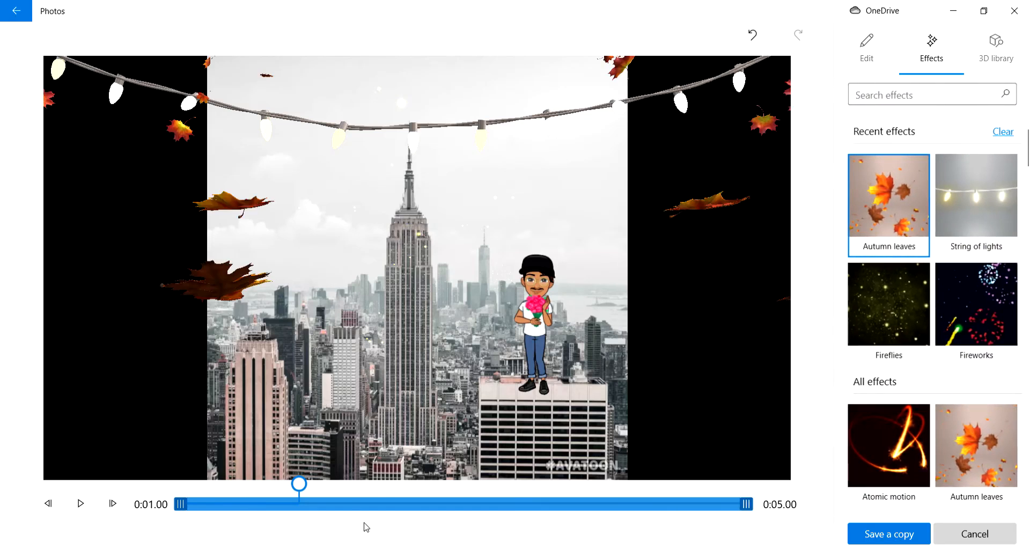
scroll(980, 380, "down", 3)
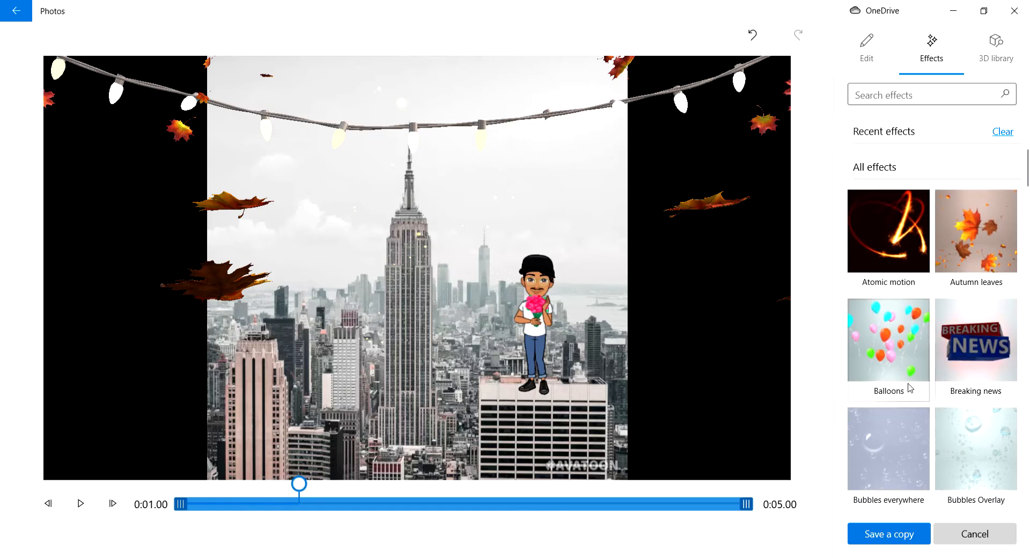
left_click(912, 383)
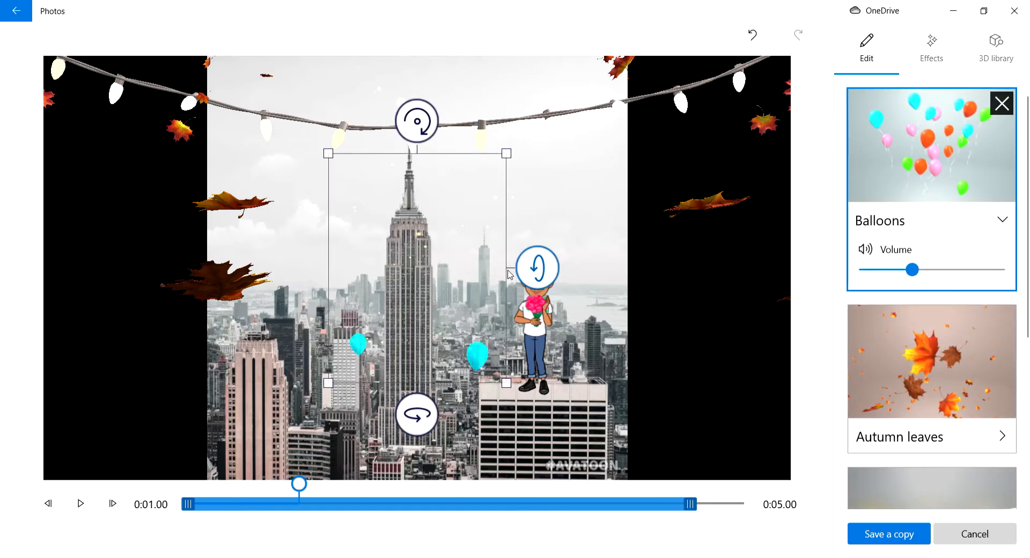
left_click_drag(514, 389, 742, 392)
left_click_drag(543, 352, 402, 297)
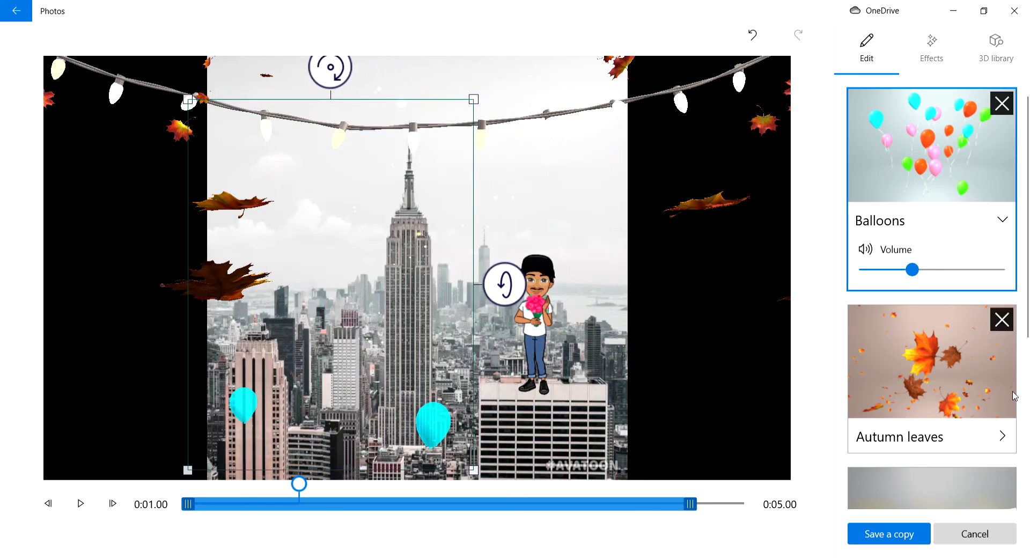
Step: Raise the volume of the Balloons effect to maximum
left_click(933, 57)
scroll(1003, 414, "down", 5)
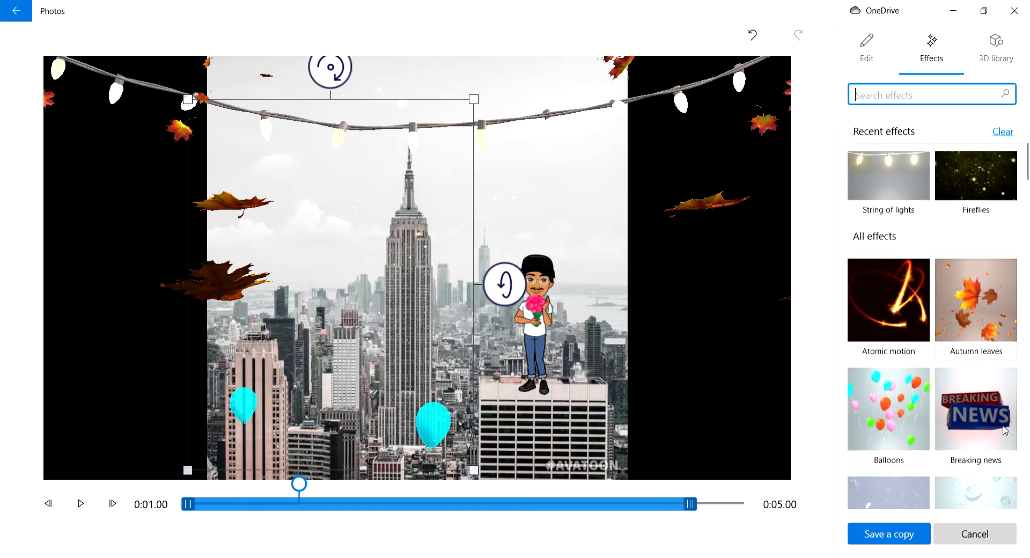
scroll(1002, 414, "down", 3)
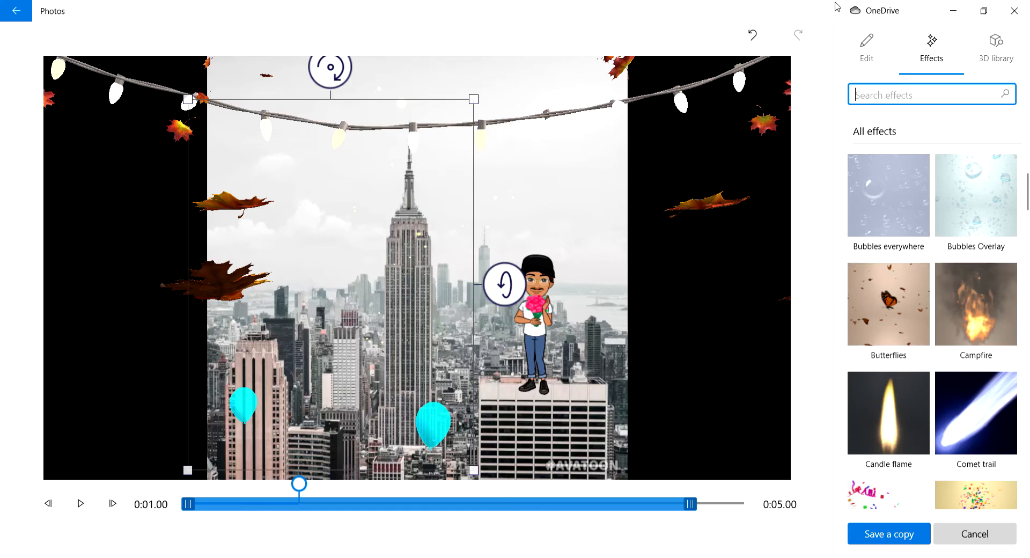
left_click(864, 47)
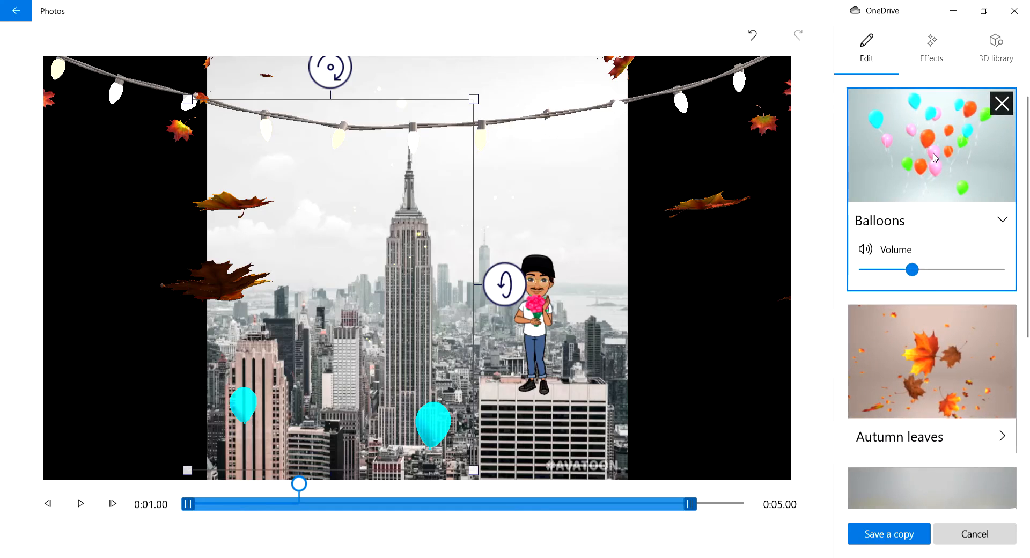
left_click_drag(913, 269, 998, 269)
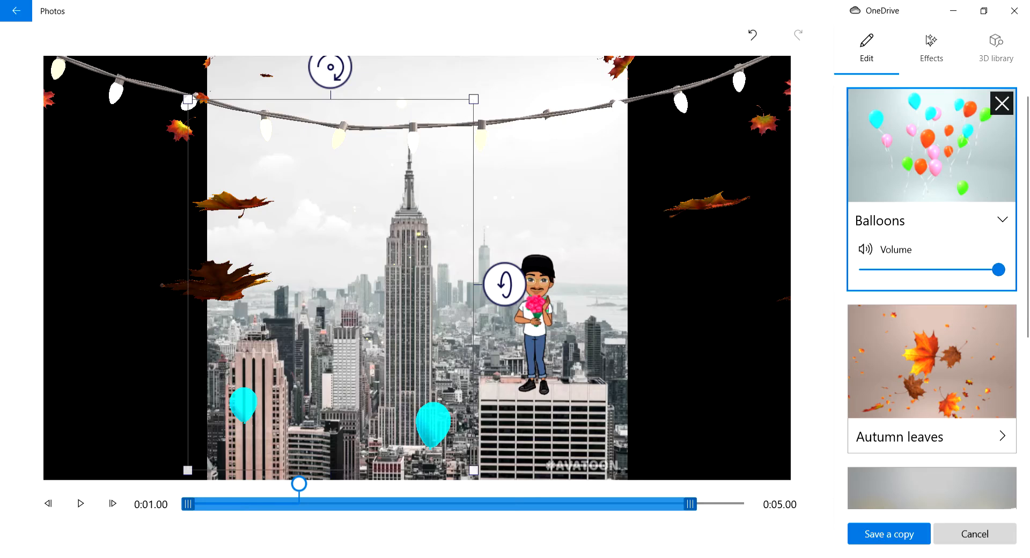
Step: Add the Butterflies effect and raise its volume to maximum
left_click(932, 44)
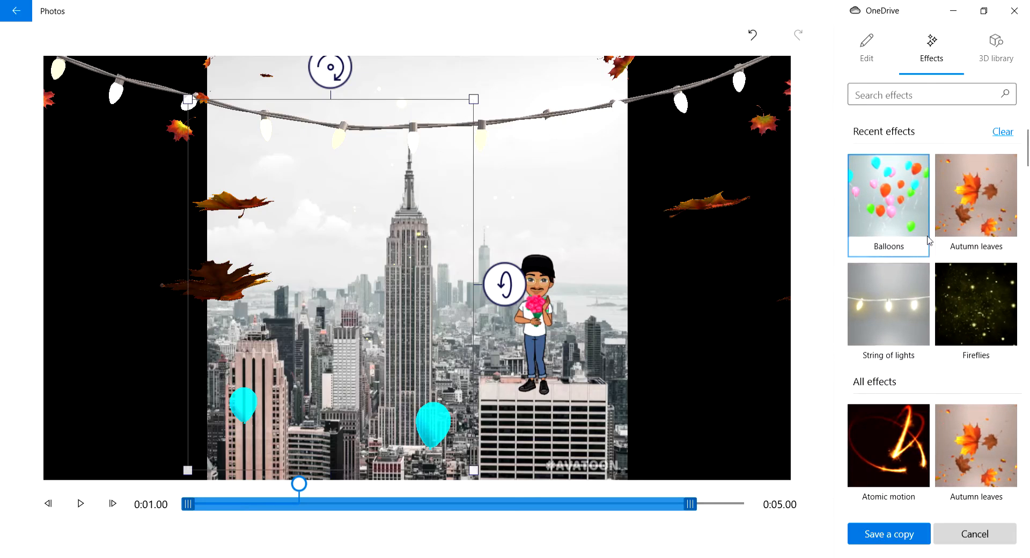
scroll(950, 383, "down", 8)
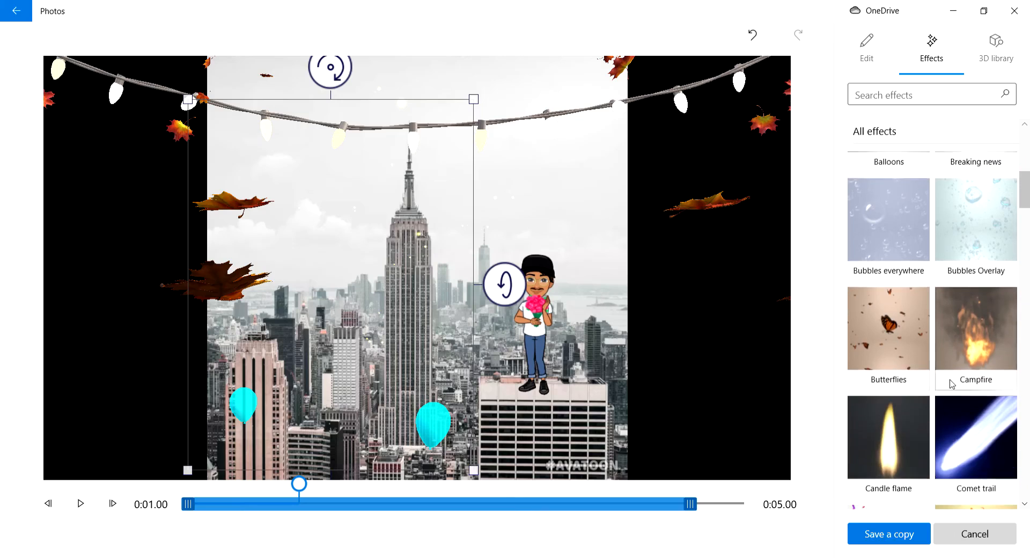
left_click(888, 328)
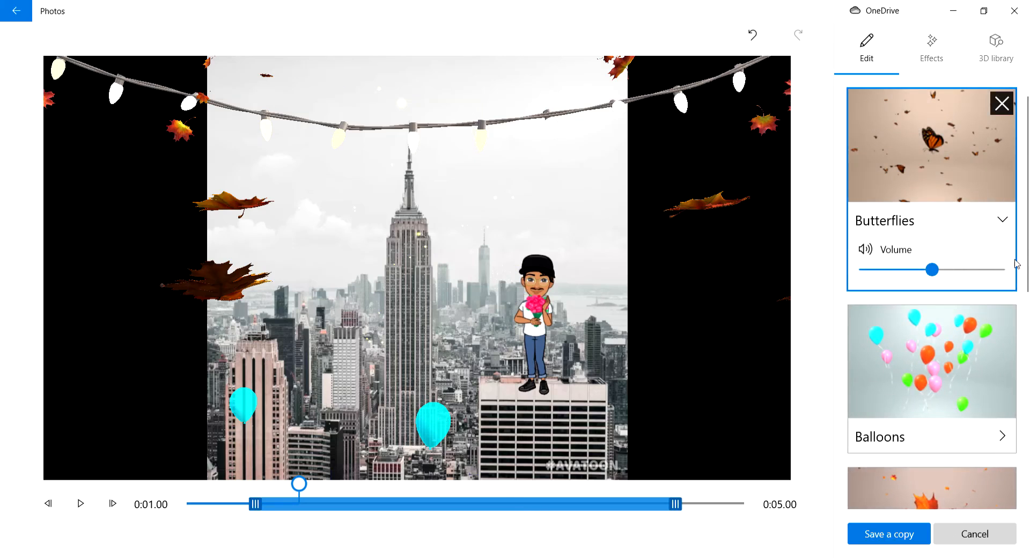
left_click(998, 269)
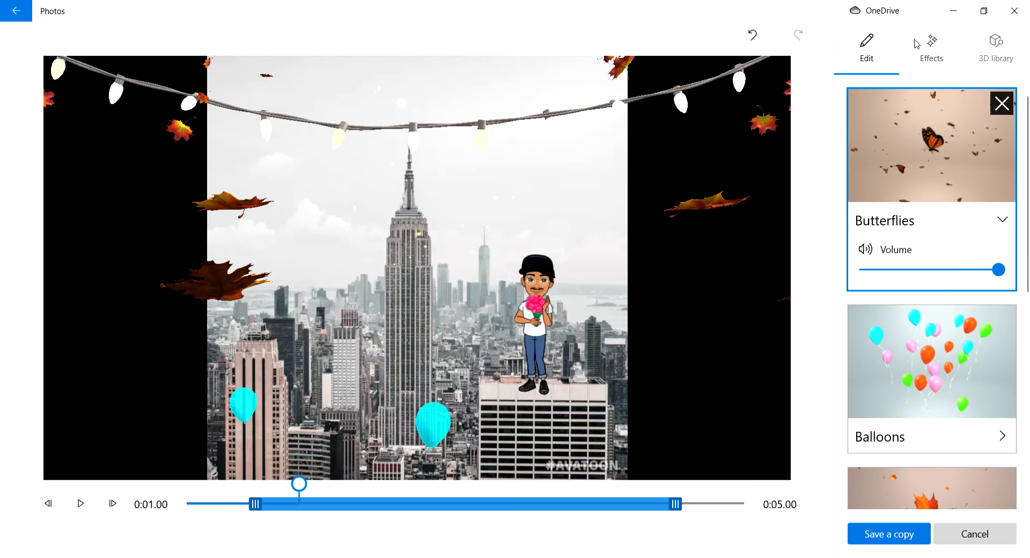
Step: Add the Confetti blast effect and enlarge it downward so the burst starts near the picture's lower edge
left_click(932, 44)
scroll(1011, 306, "down", 10)
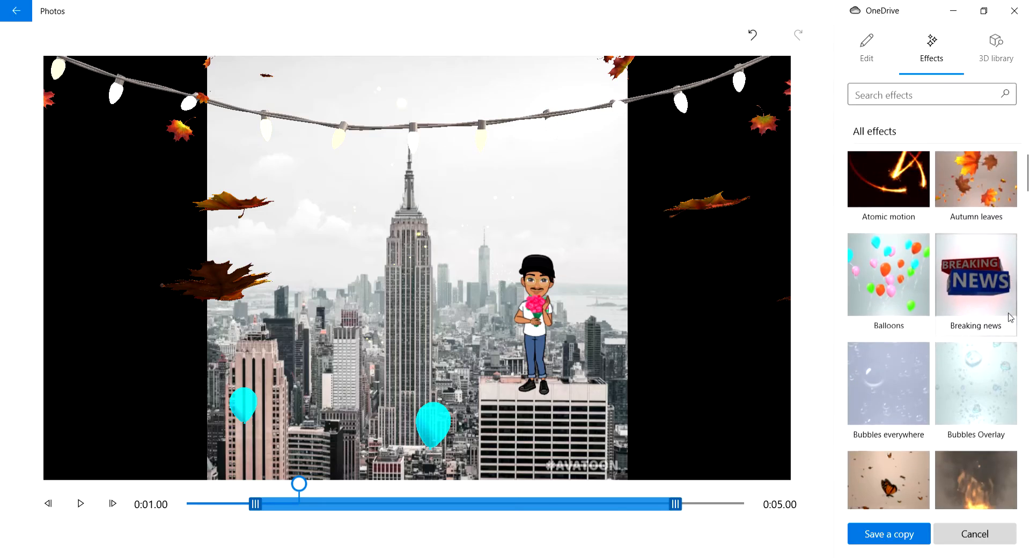
scroll(1010, 306, "down", 6)
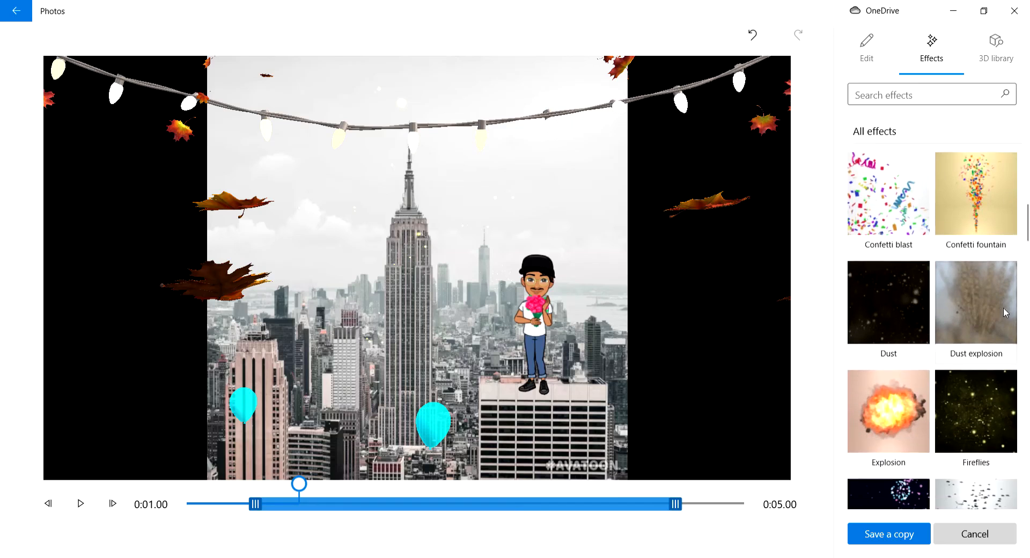
scroll(977, 278, "down", 3)
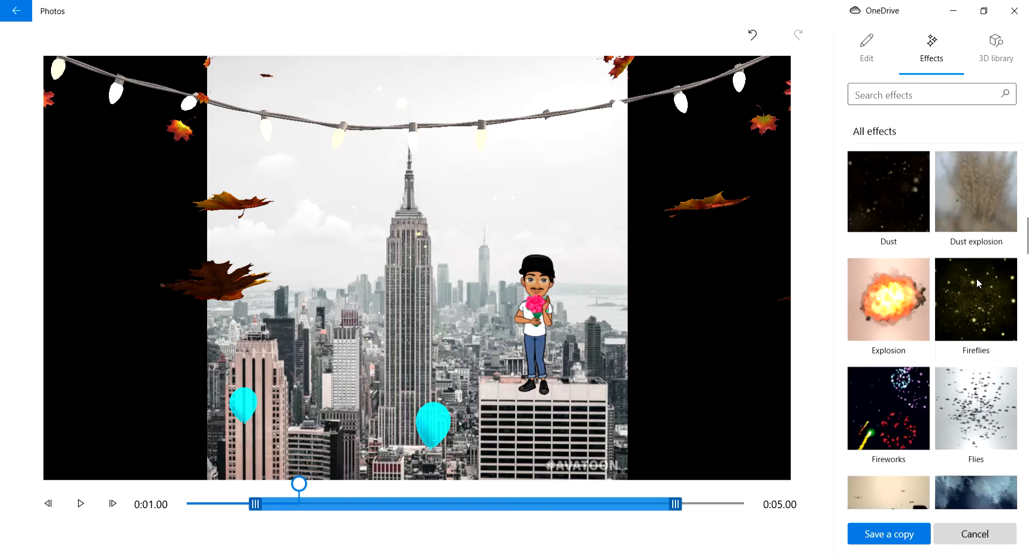
scroll(976, 278, "up", 5)
scroll(977, 283, "up", 1)
left_click(888, 290)
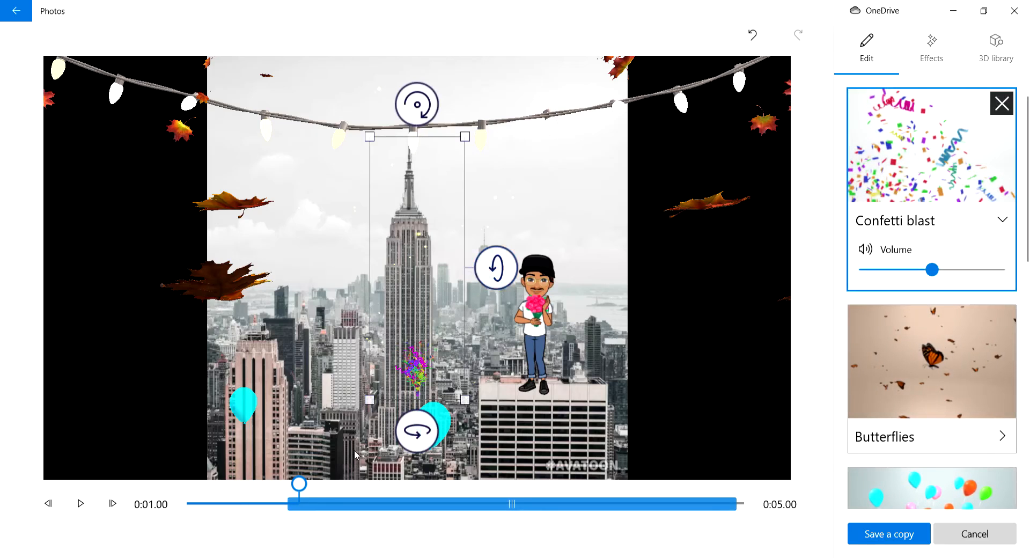
left_click_drag(369, 399, 285, 390)
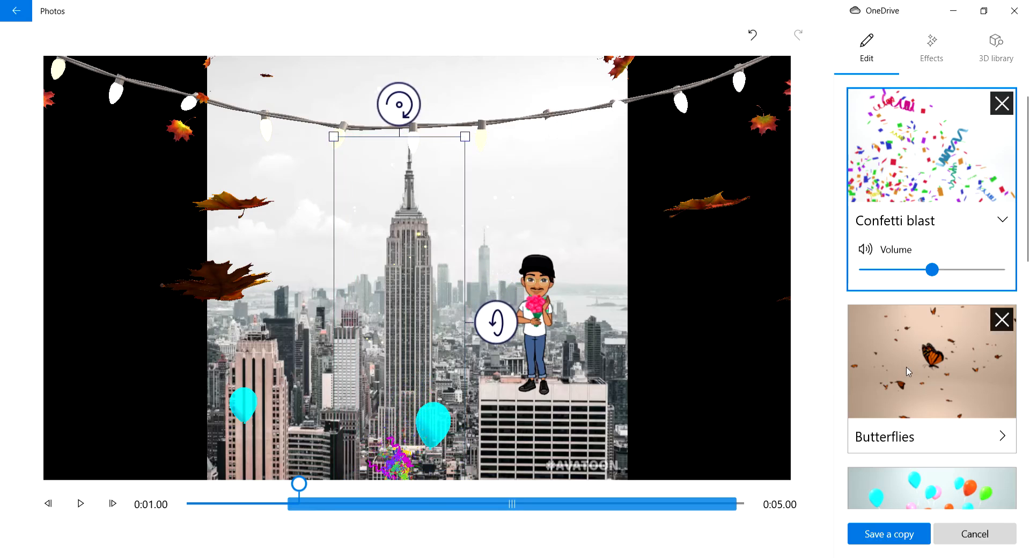
Step: Play the clip from 0:00.00 to preview all the added effects
left_click_drag(299, 484, 174, 497)
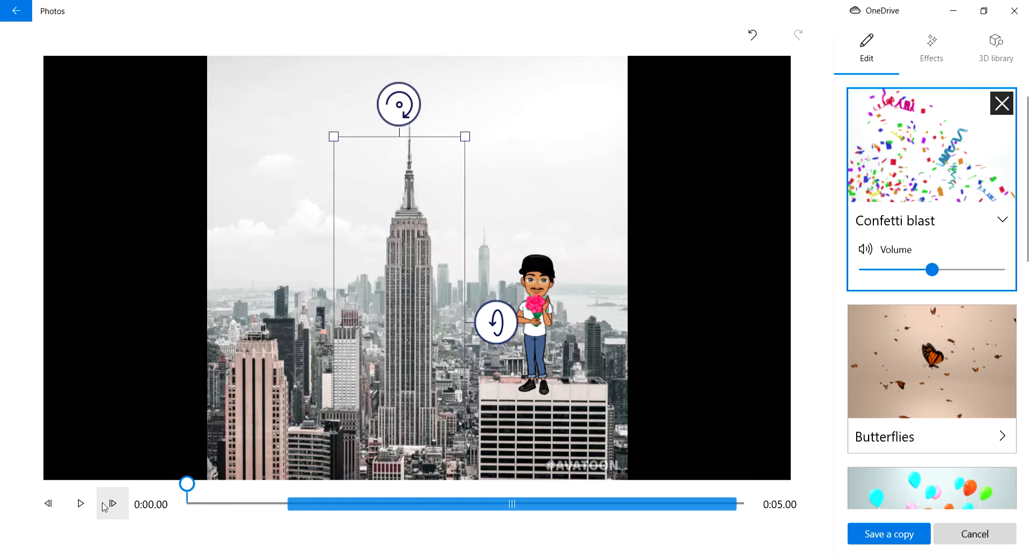
left_click(80, 503)
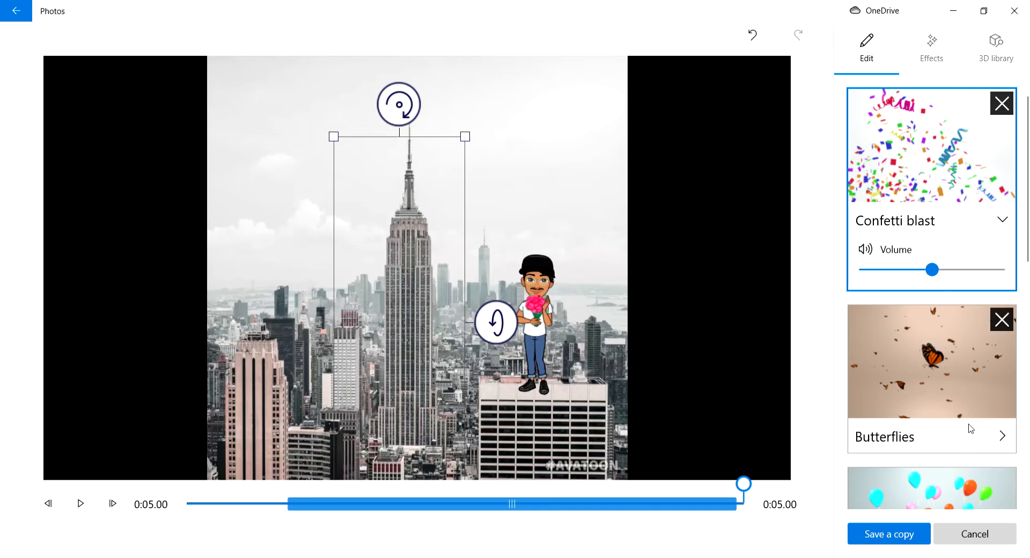
Step: Add the Heart sparkles effect and enlarge it downward and to both sides around the central skyscraper
left_click(932, 44)
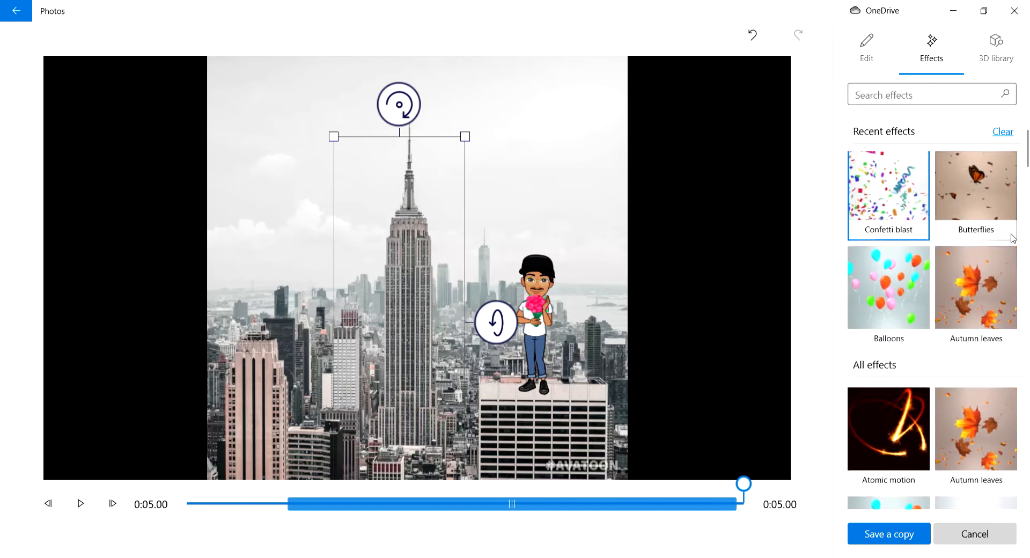
scroll(1003, 237, "down", 3)
scroll(968, 376, "down", 3)
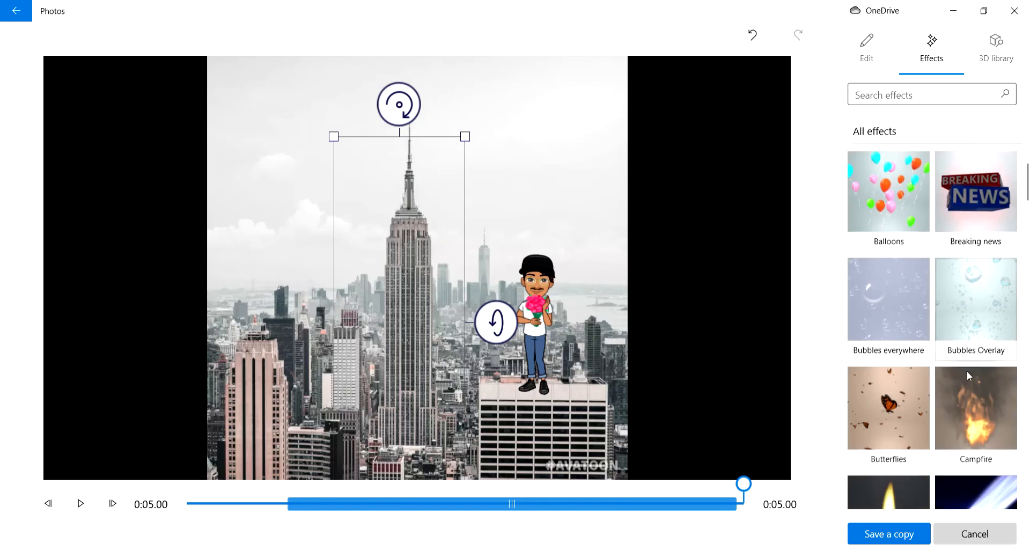
scroll(968, 376, "down", 10)
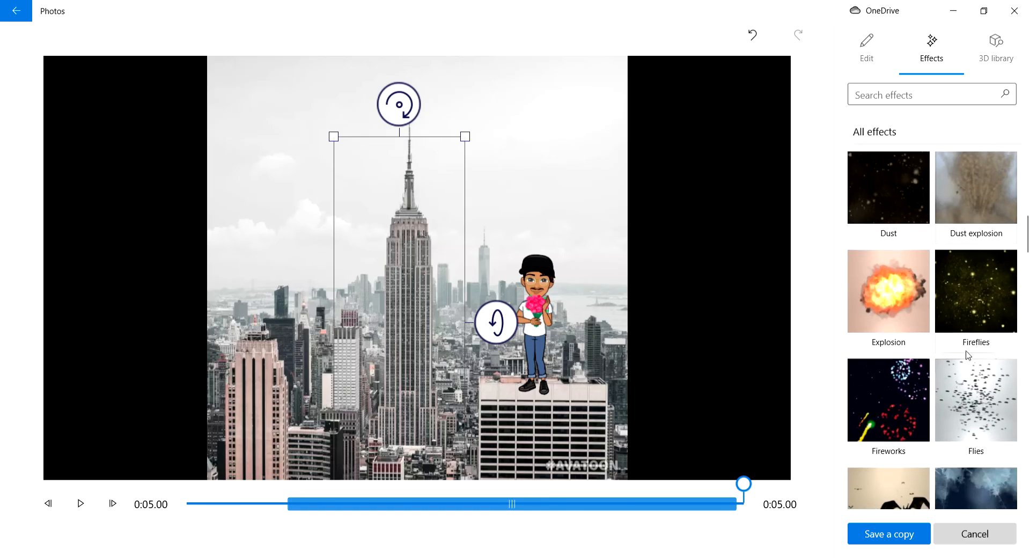
scroll(968, 354, "down", 4)
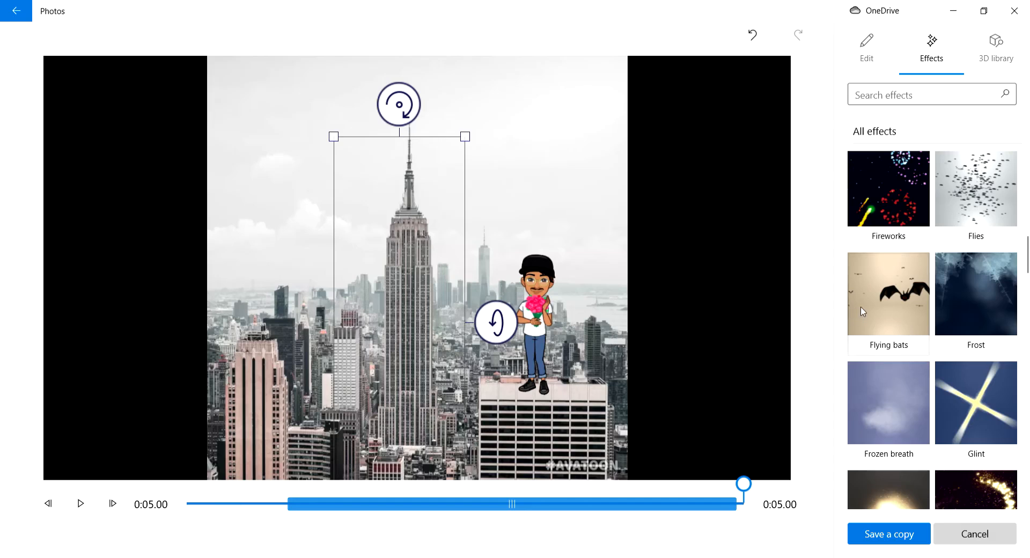
scroll(948, 342, "down", 6)
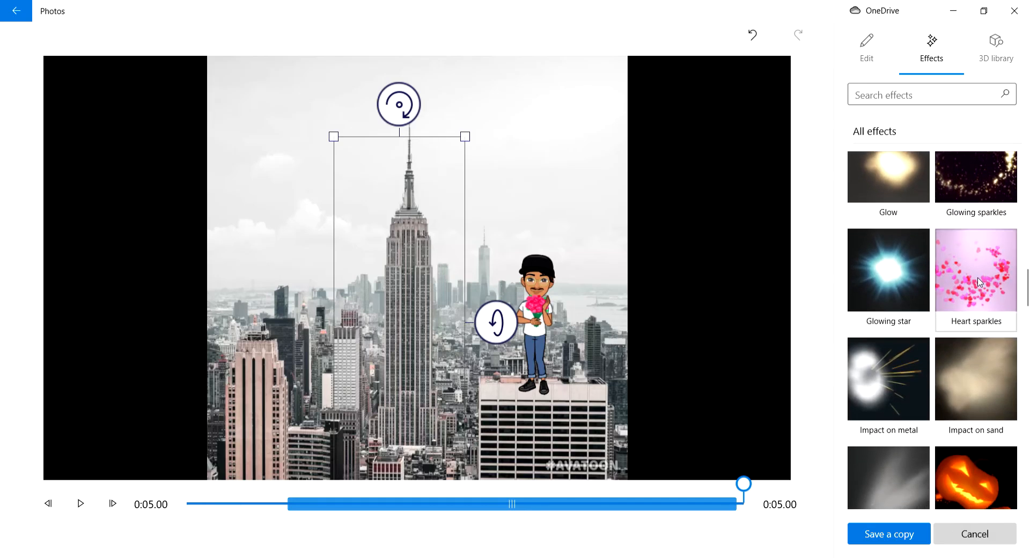
left_click(978, 281)
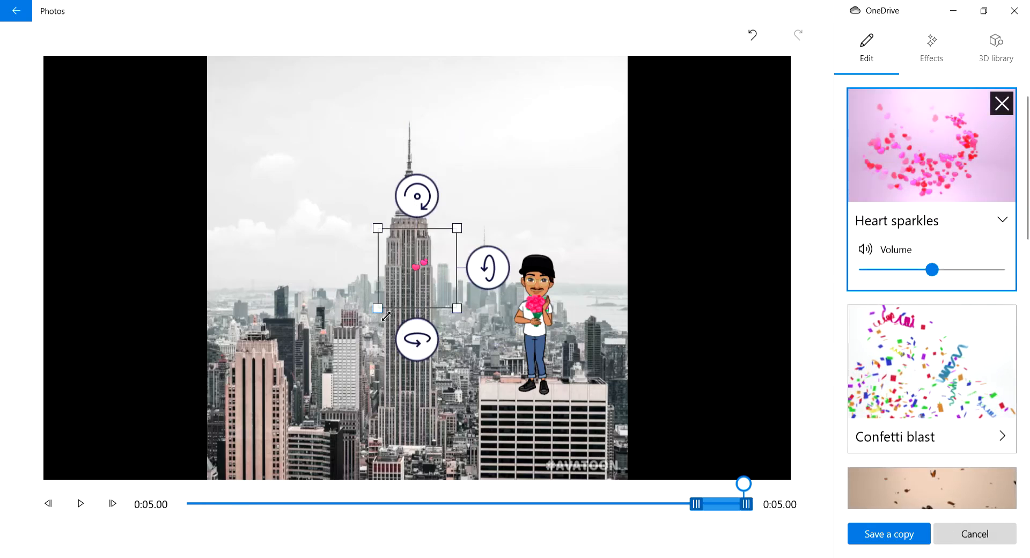
left_click_drag(386, 317, 296, 406)
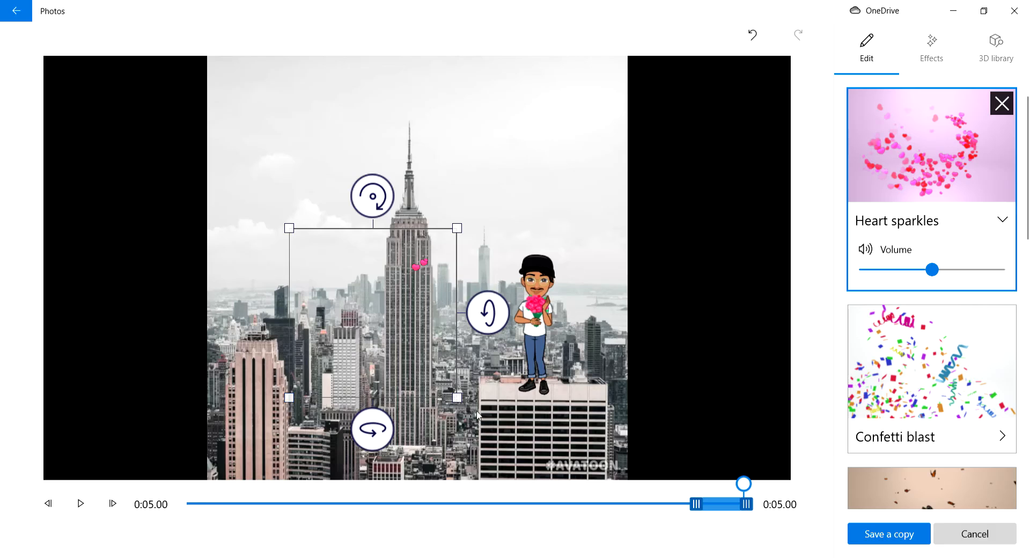
left_click_drag(458, 399, 499, 440)
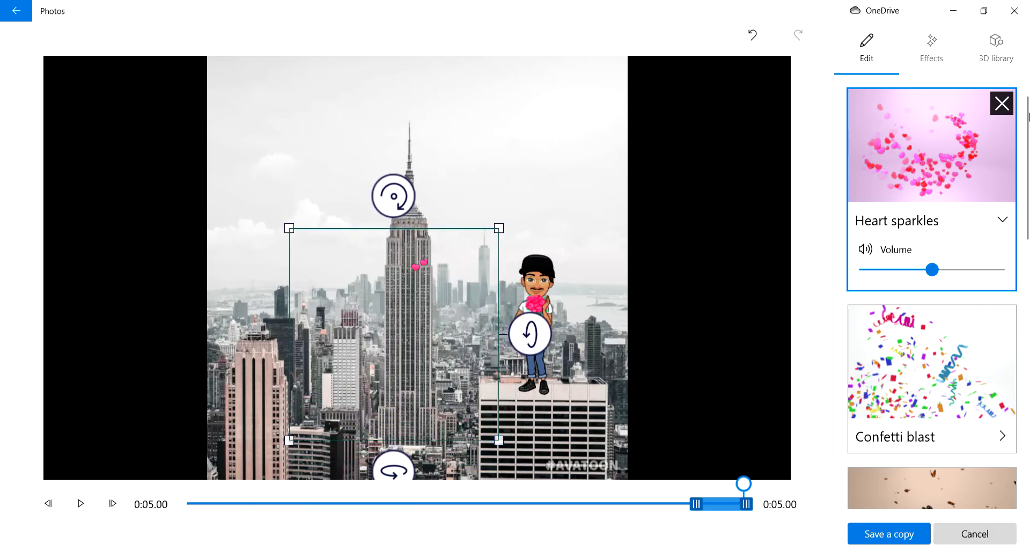
Step: Raise the Heart sparkles volume to maximum and extend the effect's duration back to the start of the clip
left_click_drag(933, 269, 997, 271)
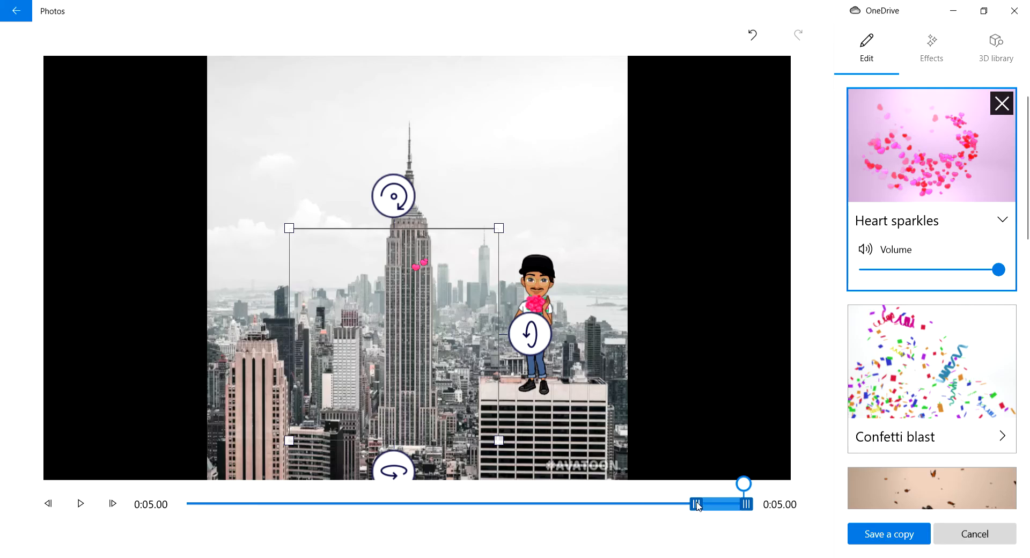
left_click_drag(697, 505, 123, 529)
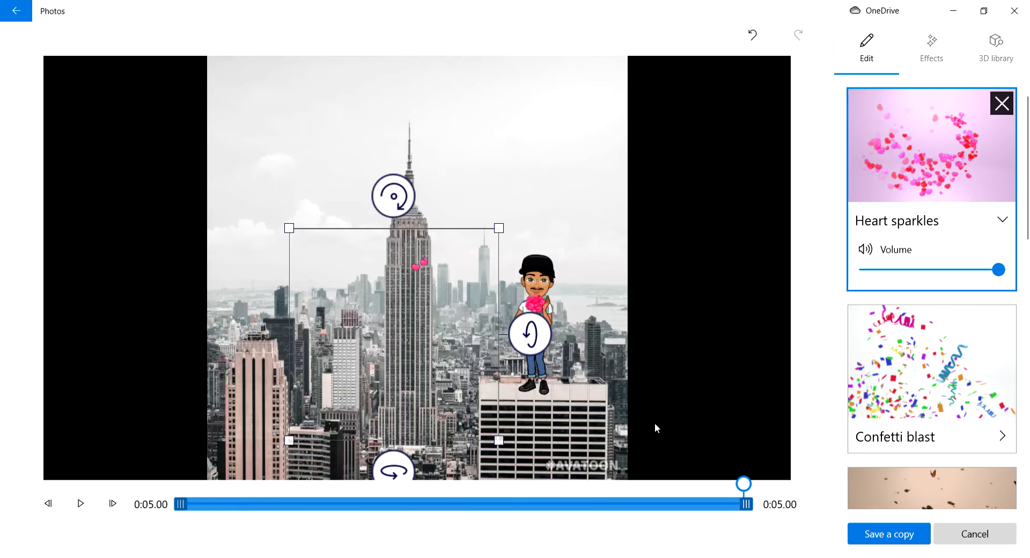
Step: Shift the Confetti blast effect to start at the clip's beginning and raise its volume to maximum
left_click(948, 374)
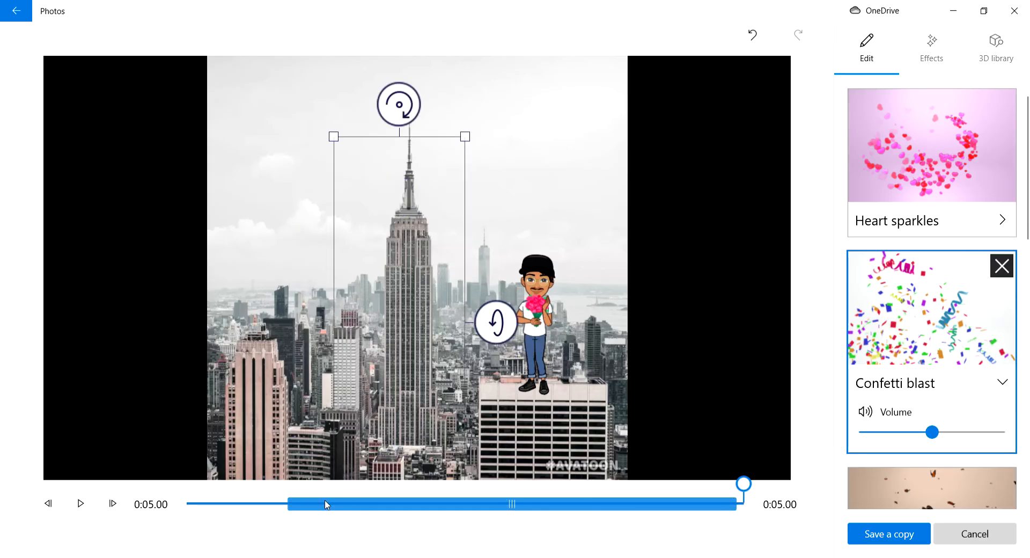
left_click_drag(290, 507, 168, 515)
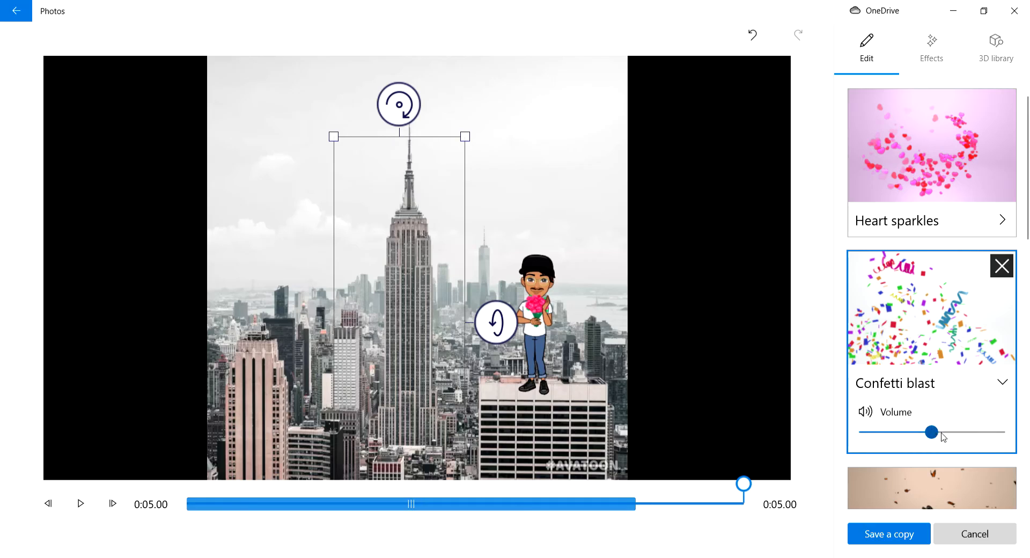
left_click_drag(940, 433, 998, 432)
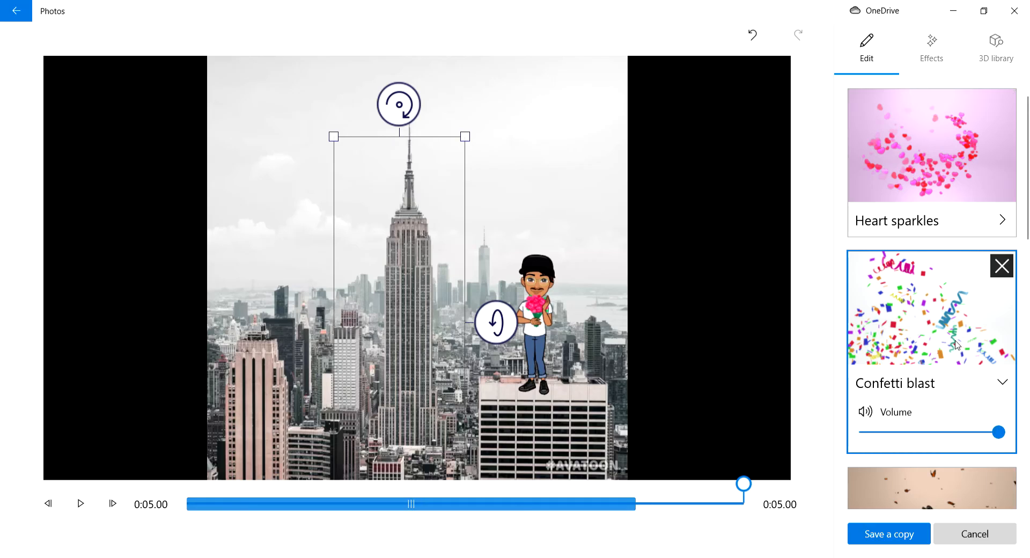
Step: Add the Bubbles everywhere effect and extend its duration to cover the whole clip
left_click(934, 48)
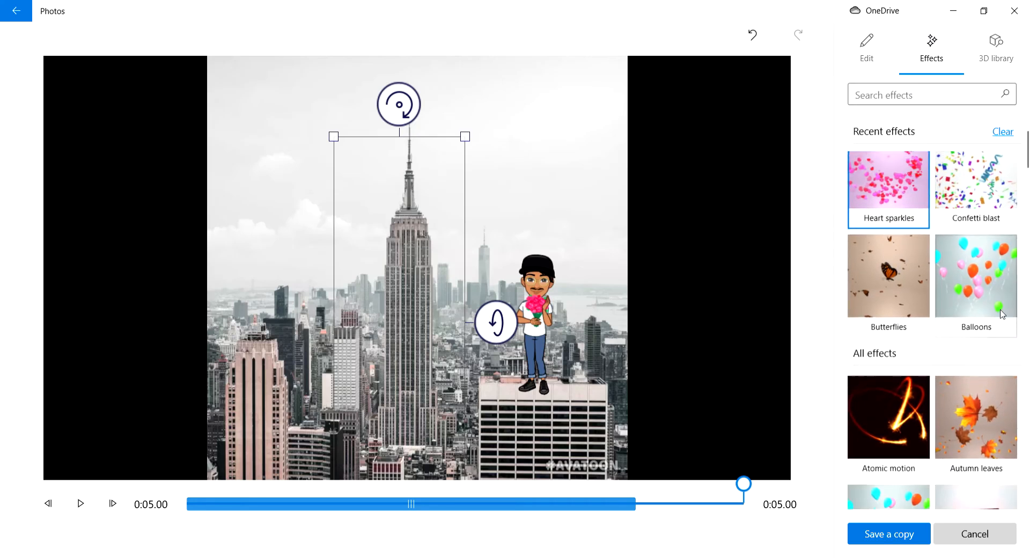
scroll(993, 271, "down", 8)
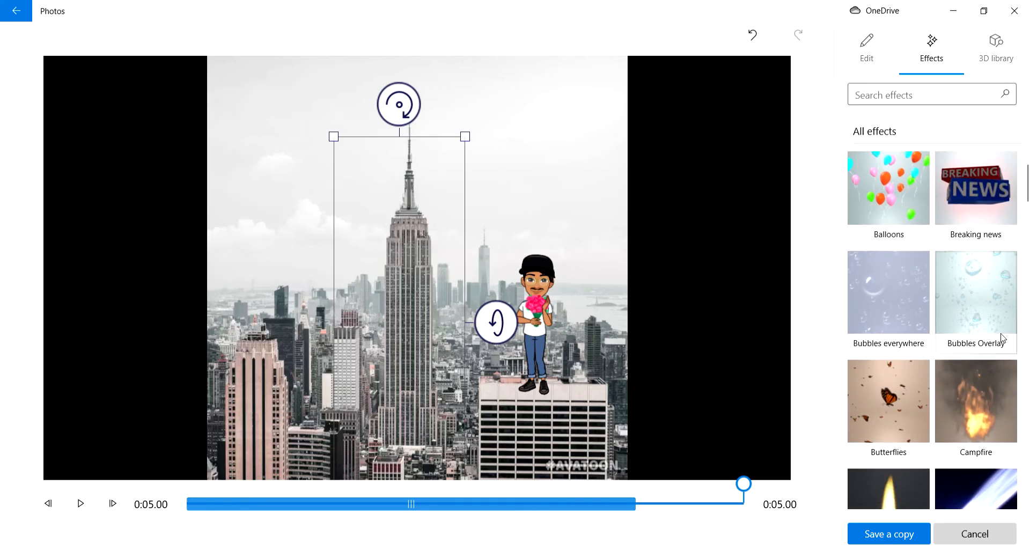
left_click(890, 309)
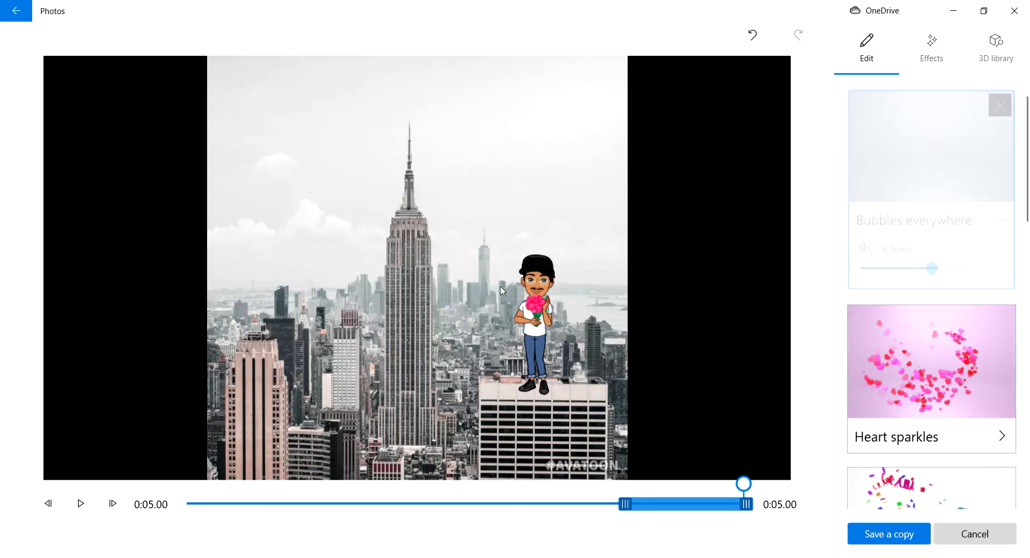
left_click_drag(625, 505, 2, 532)
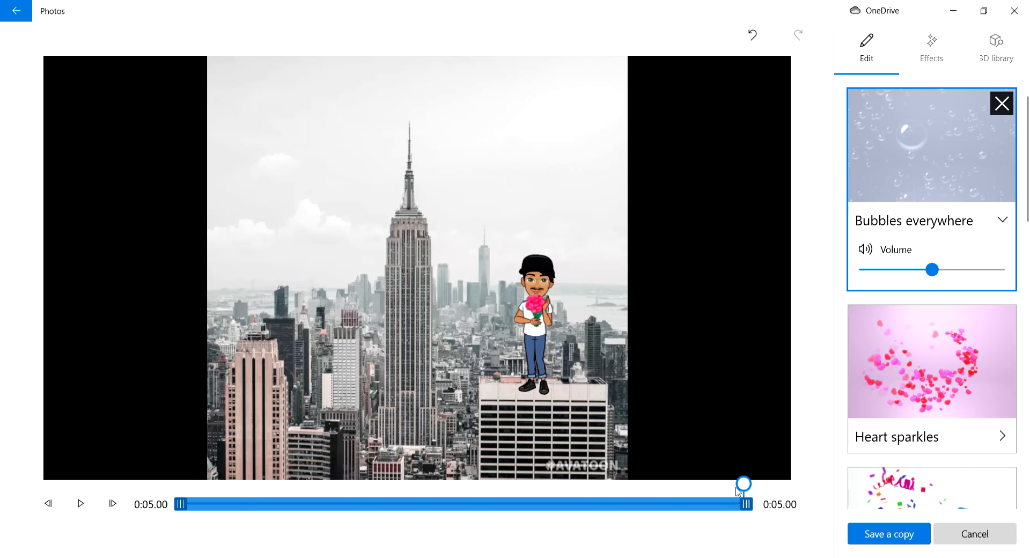
Step: Play the clip from 0:00.00 to preview it with the heart sparkles and bubbles added
left_click_drag(740, 485, 5, 510)
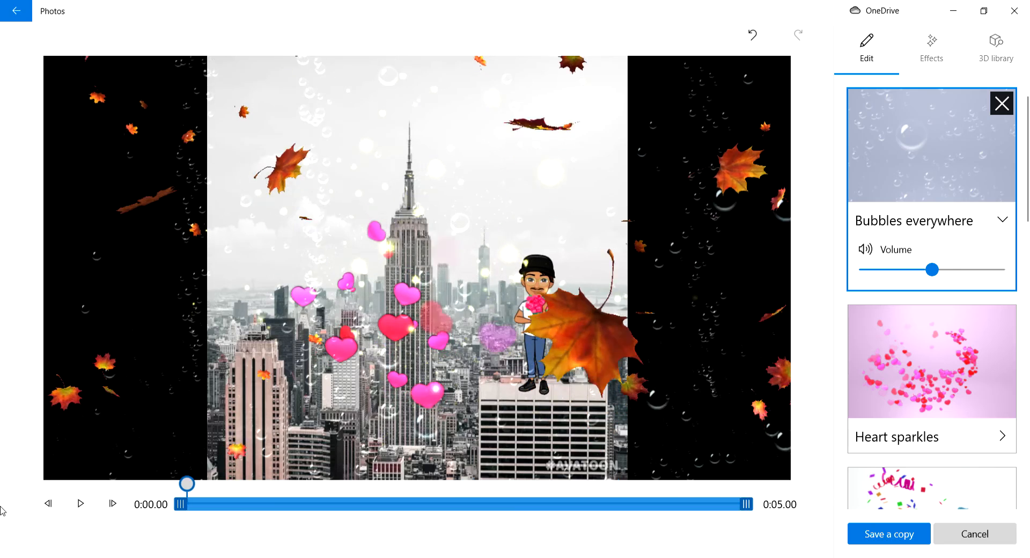
left_click(80, 504)
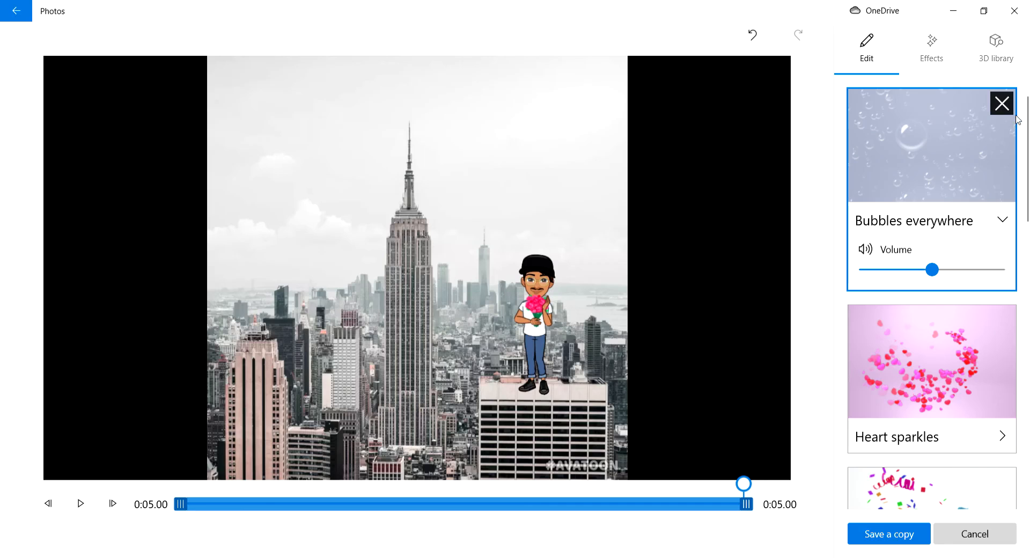
Step: Look through the full collection of available effects for another one to add
left_click(924, 56)
scroll(998, 209, "down", 10)
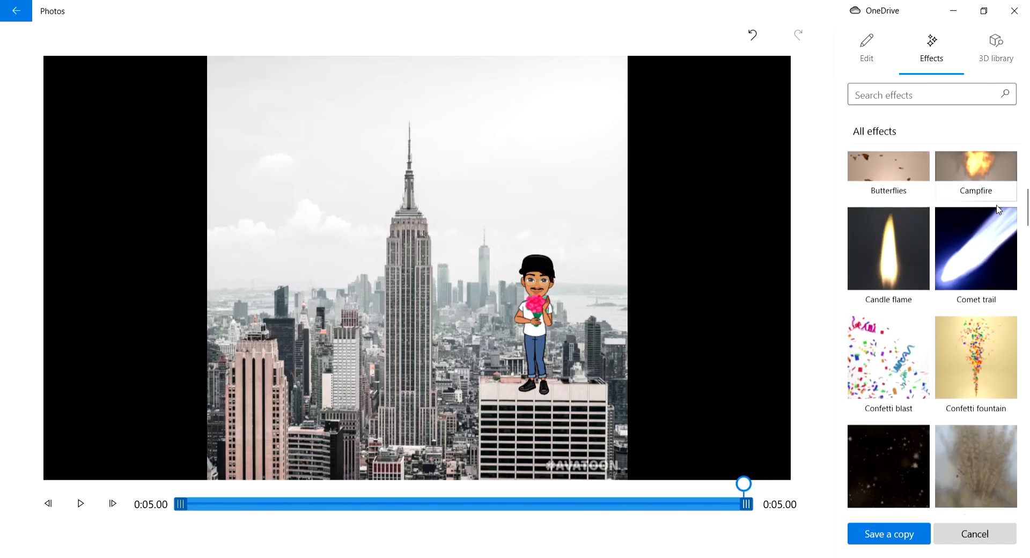
scroll(998, 209, "down", 10)
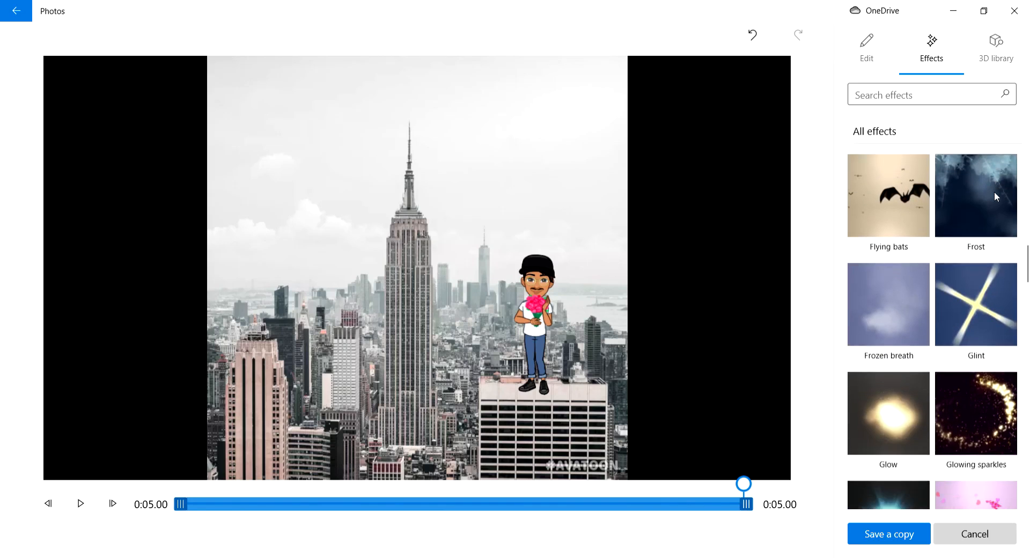
scroll(994, 196, "down", 5)
scroll(1007, 184, "down", 14)
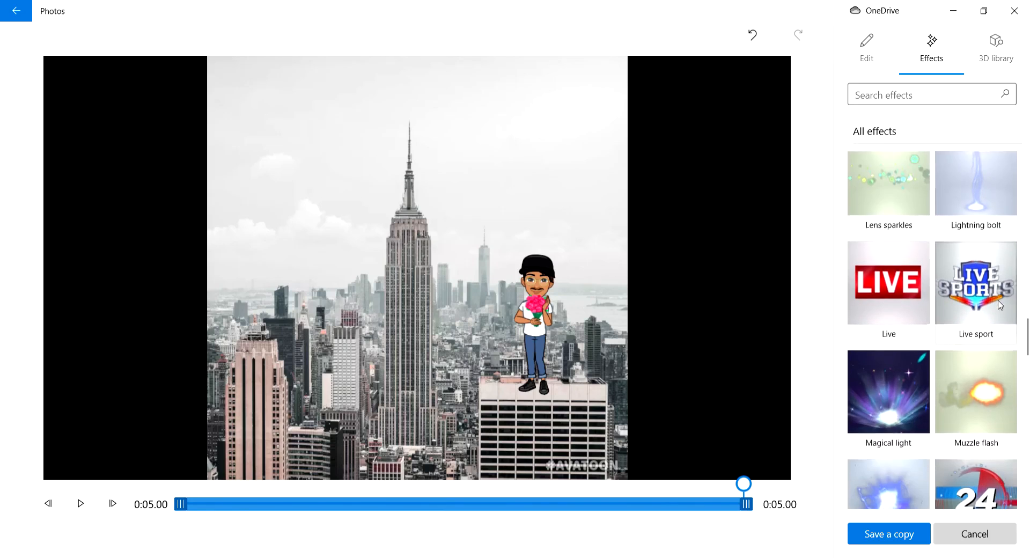
scroll(991, 353, "down", 10)
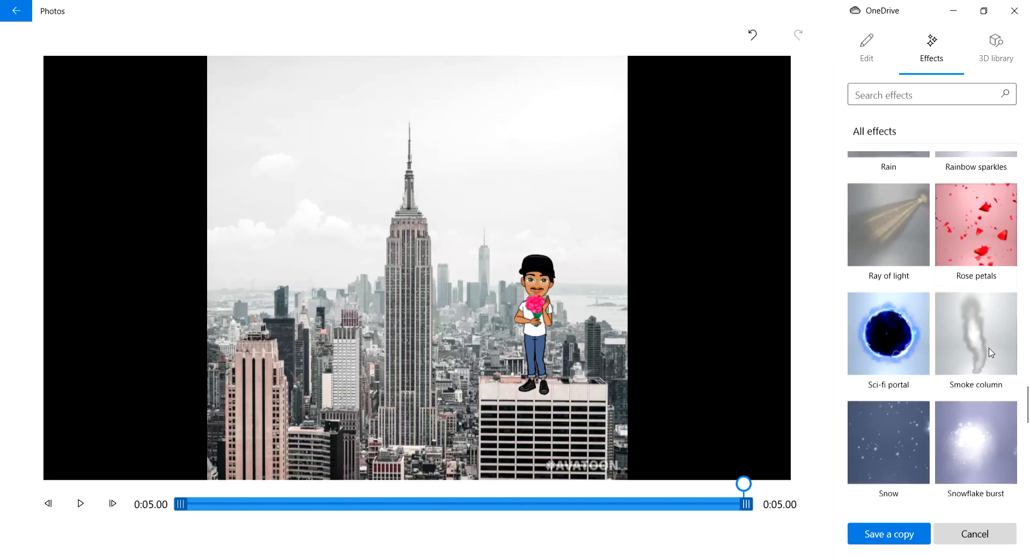
scroll(991, 350, "down", 7)
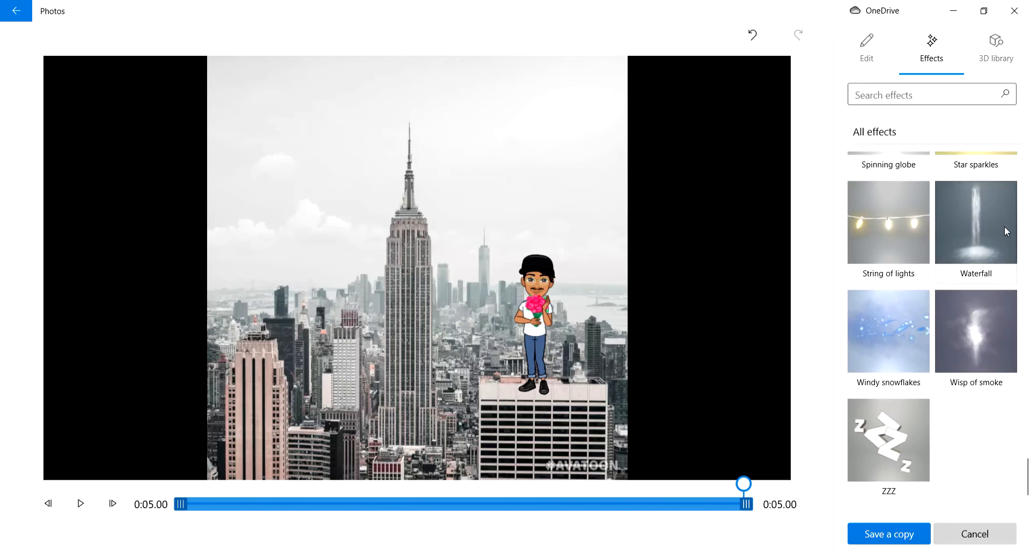
scroll(1002, 228, "up", 6)
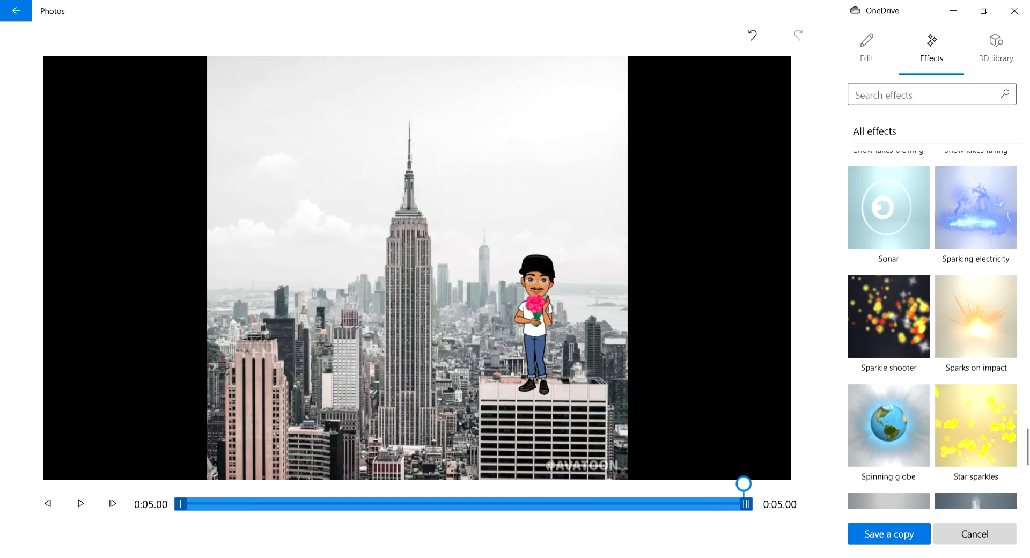